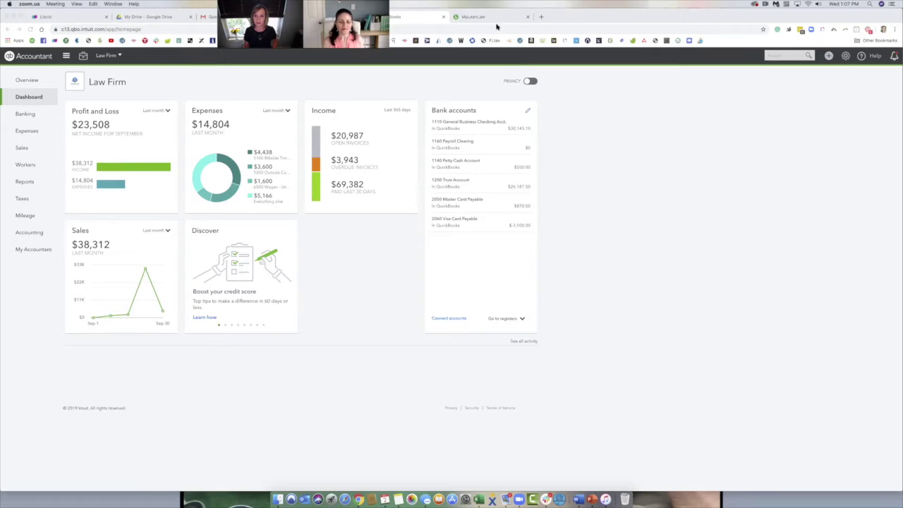
Switch to LeanLaw and open the billing area's Trust Account overview of funds held in trust
left_click(496, 22)
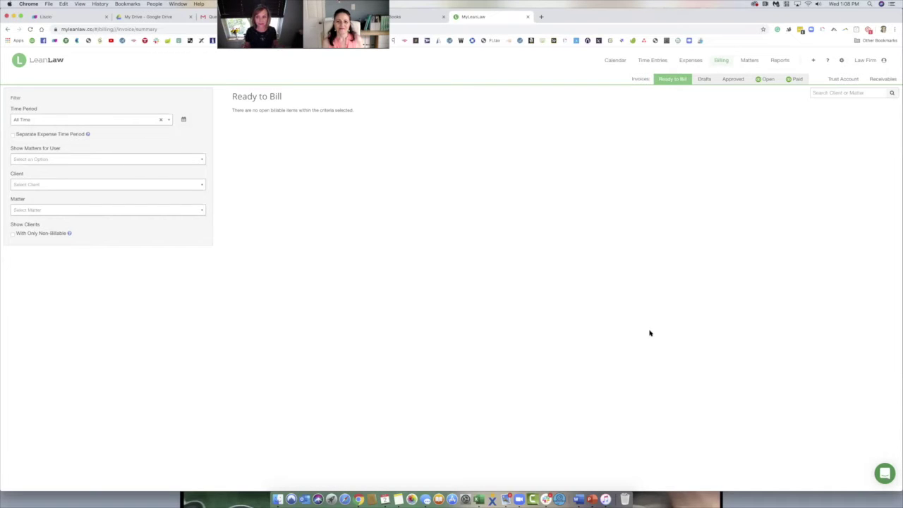
left_click(844, 79)
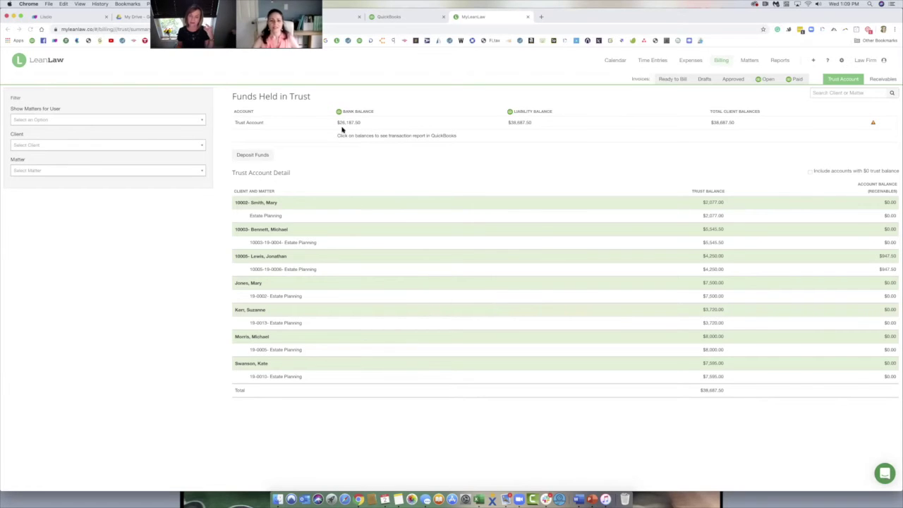
Open the 1200 Trust Account register from the chart of accounts in QuickBooks and compare its balance with LeanLaw's funds held in trust
left_click(399, 19)
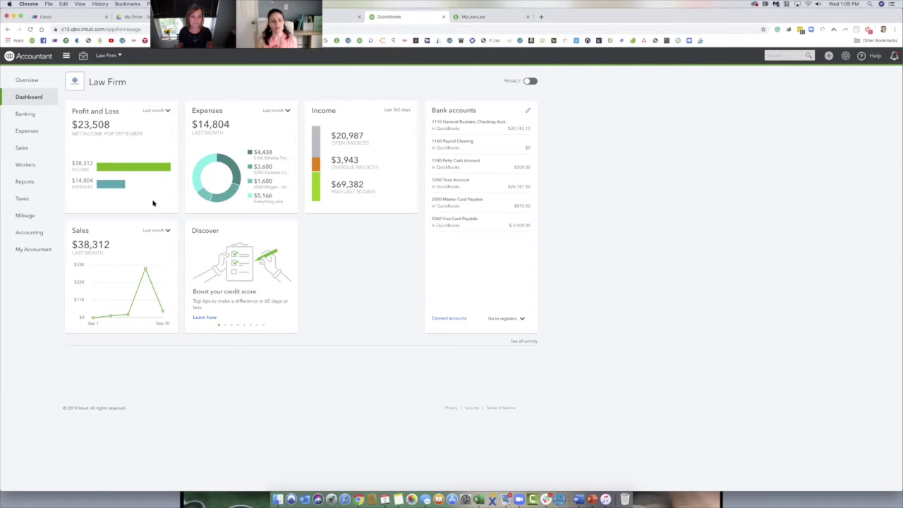
mouse_move(15, 234)
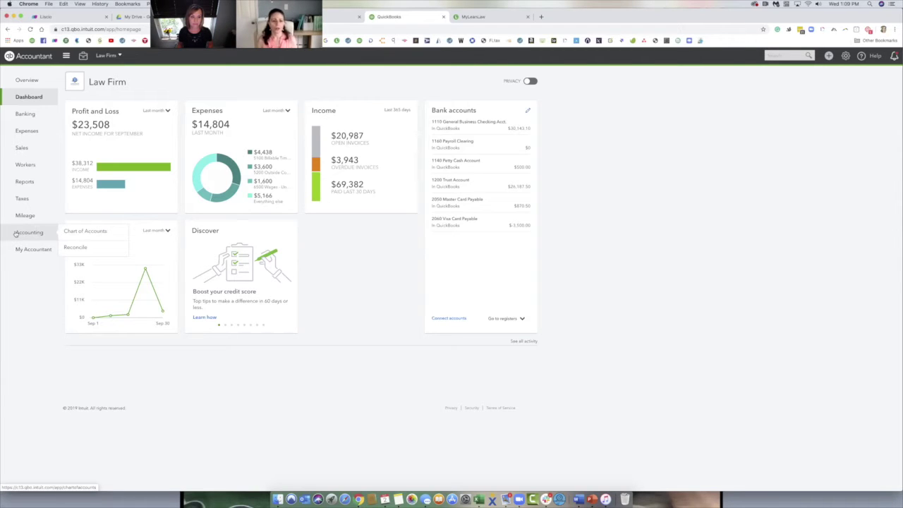
left_click(84, 231)
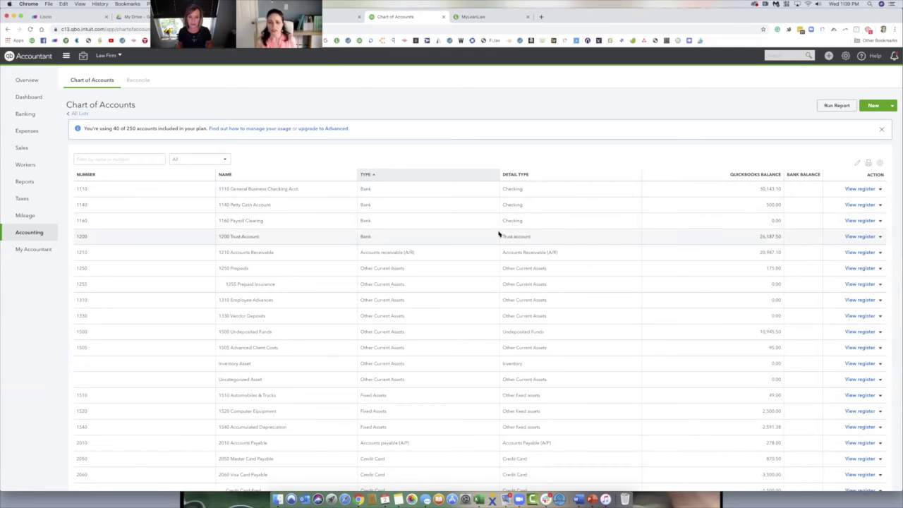
left_click(850, 237)
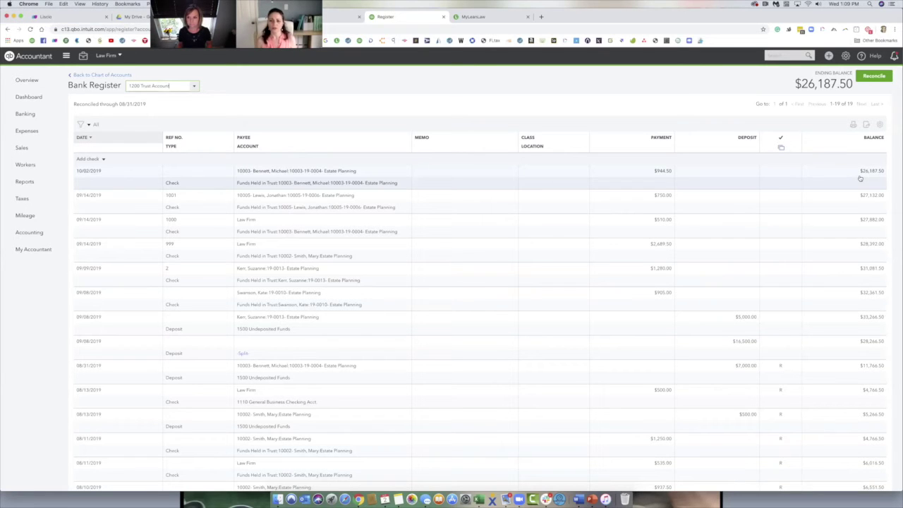
left_click(470, 16)
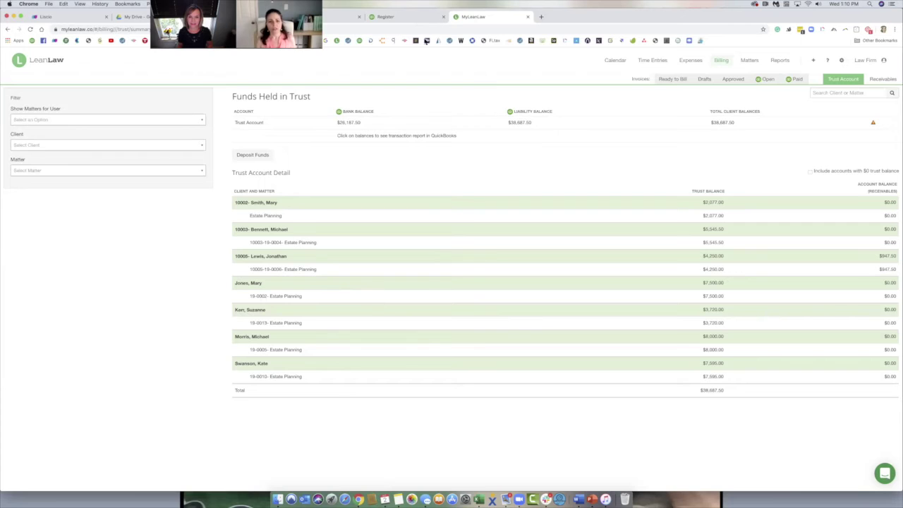
Return to QuickBooks and change the bank register to the 1110 General Business Checking account
left_click(400, 19)
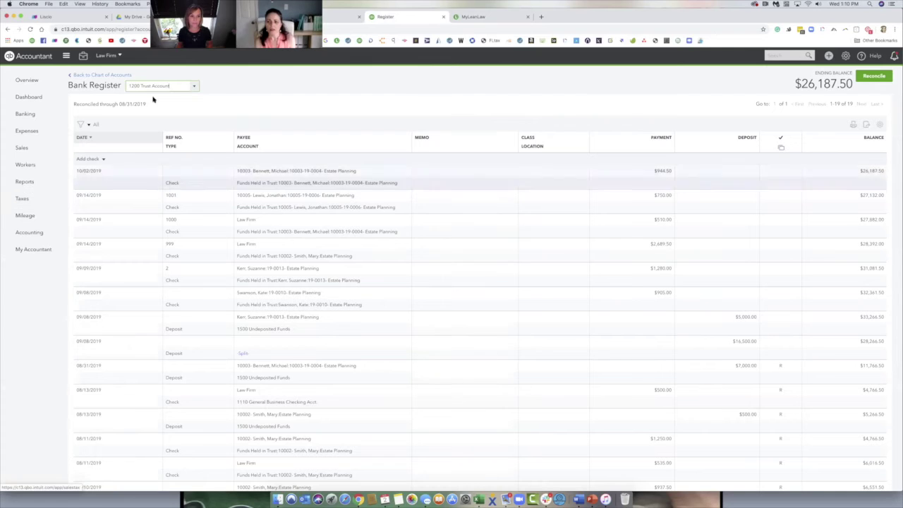
mouse_move(21, 116)
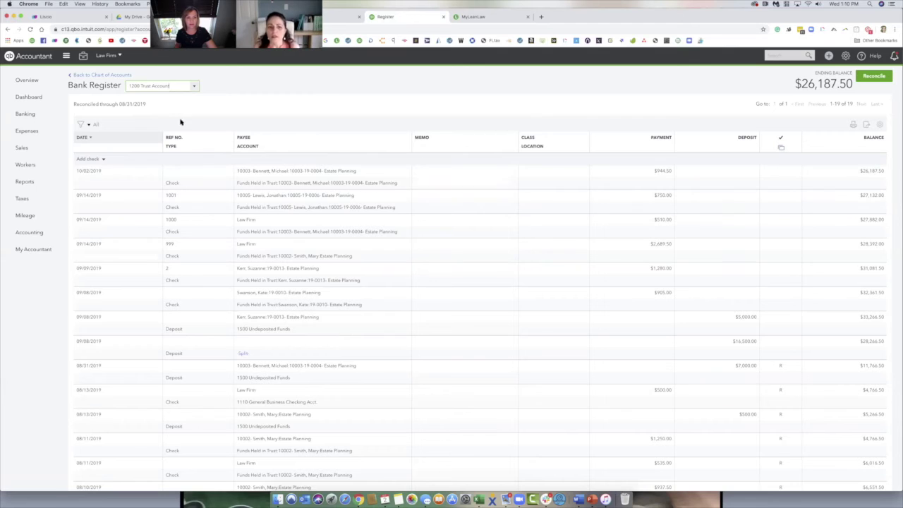
left_click(195, 85)
scroll(190, 127, "up", 2)
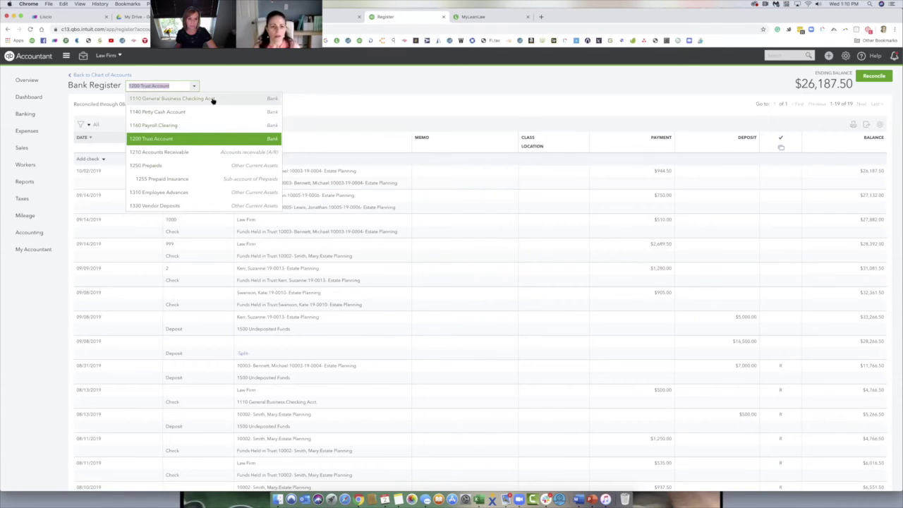
left_click(212, 99)
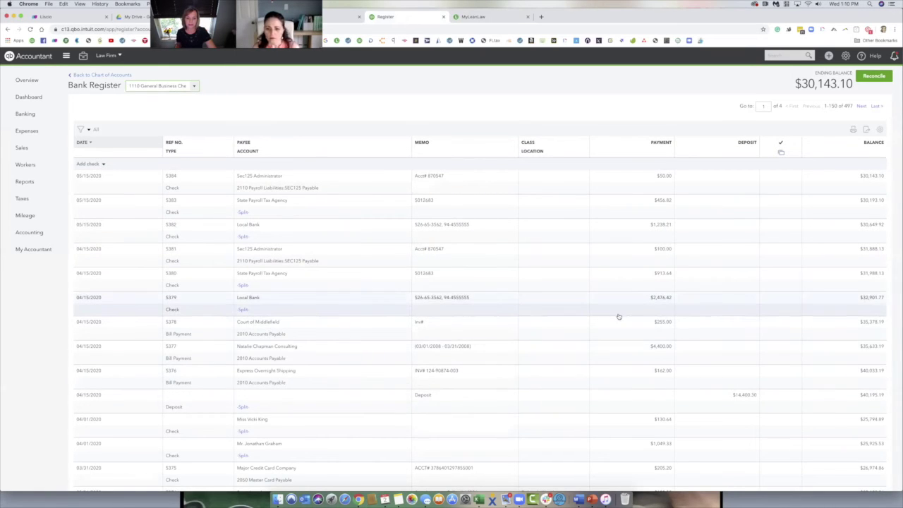
Examine the checking register's October and September 2019 entries on page 2 for a client trust deposit posted to the operating account
scroll(620, 317, "down", 20)
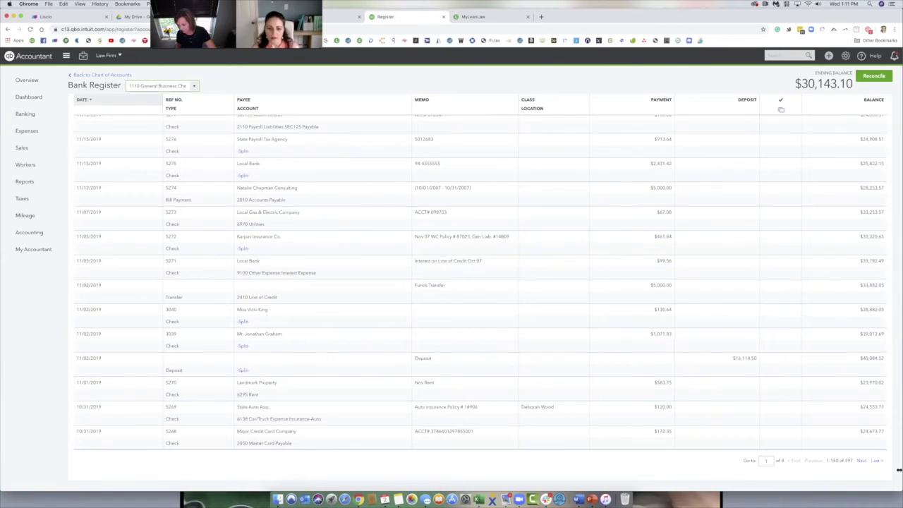
left_click(862, 460)
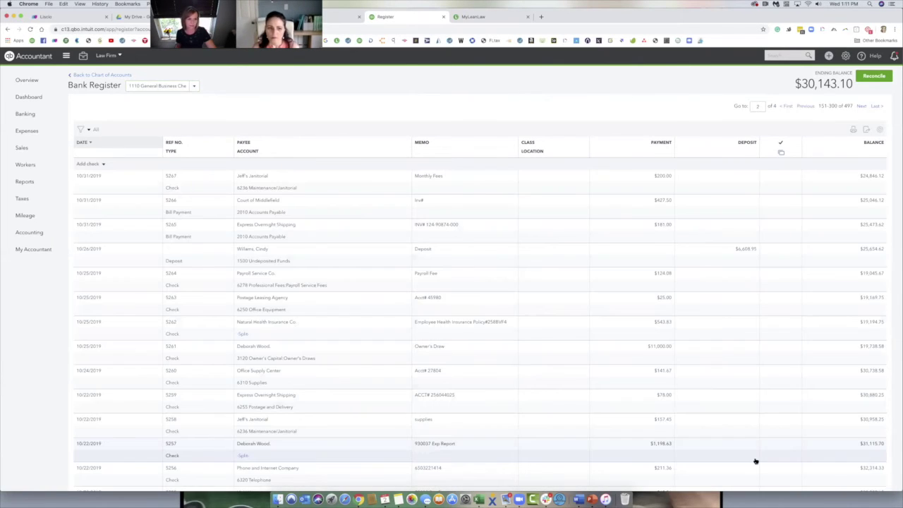
scroll(754, 462, "down", 8)
scroll(755, 462, "down", 4)
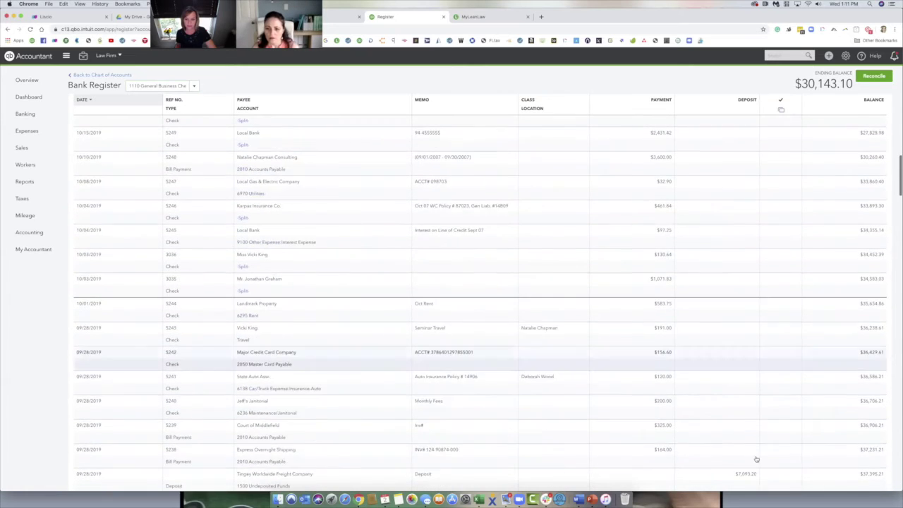
scroll(776, 459, "down", 2)
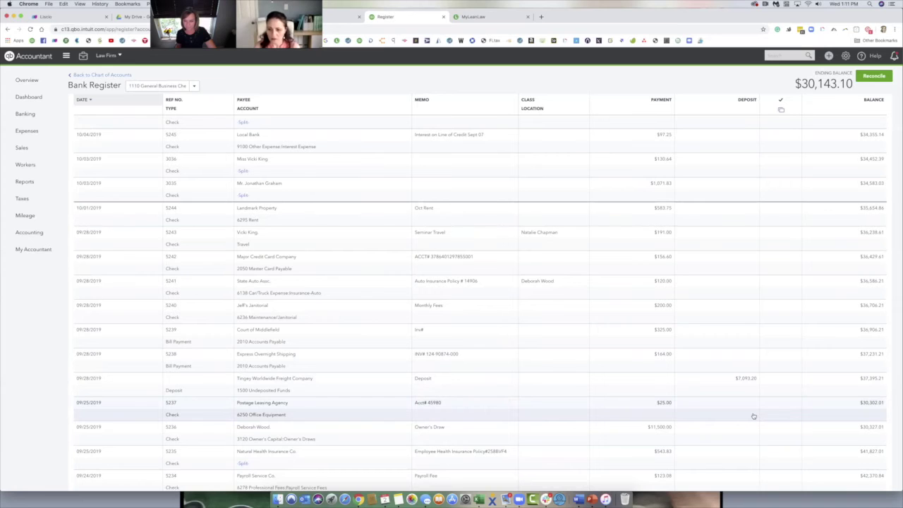
scroll(753, 417, "down", 2)
scroll(754, 416, "down", 5)
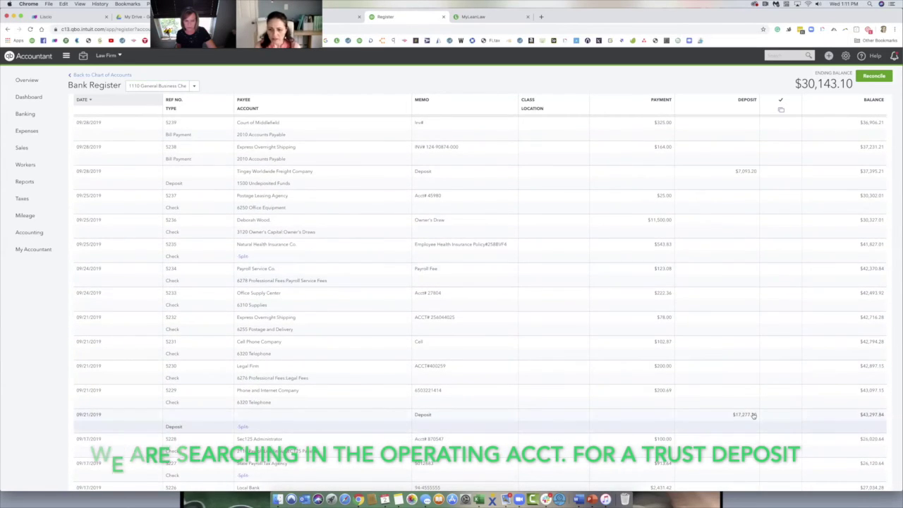
scroll(753, 416, "down", 3)
scroll(753, 417, "down", 3)
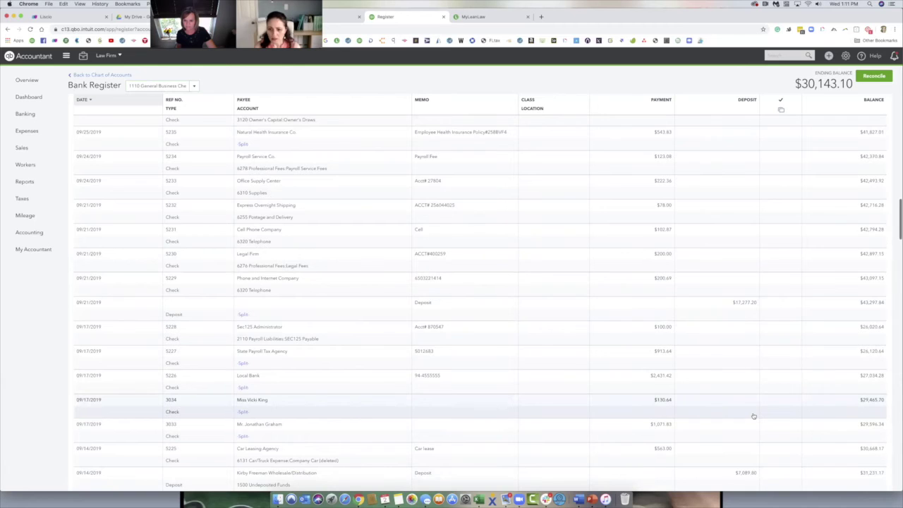
scroll(754, 416, "down", 2)
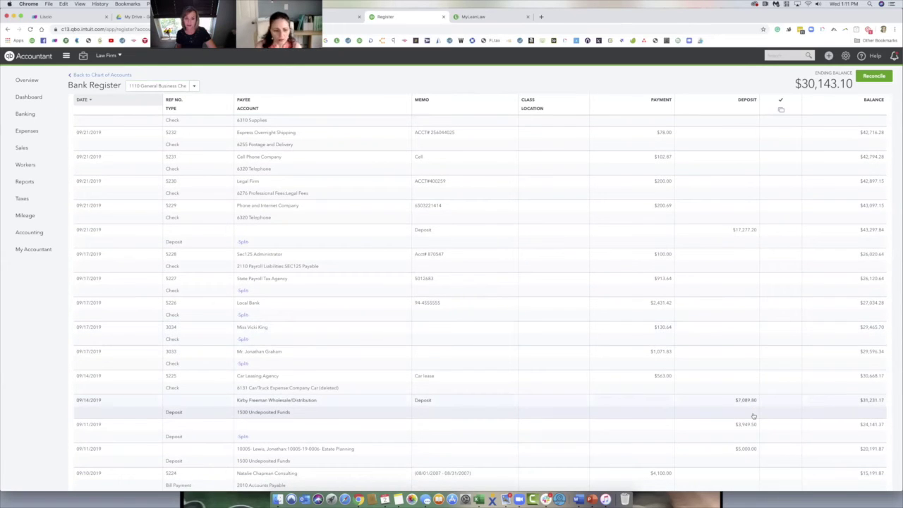
scroll(753, 416, "down", 2)
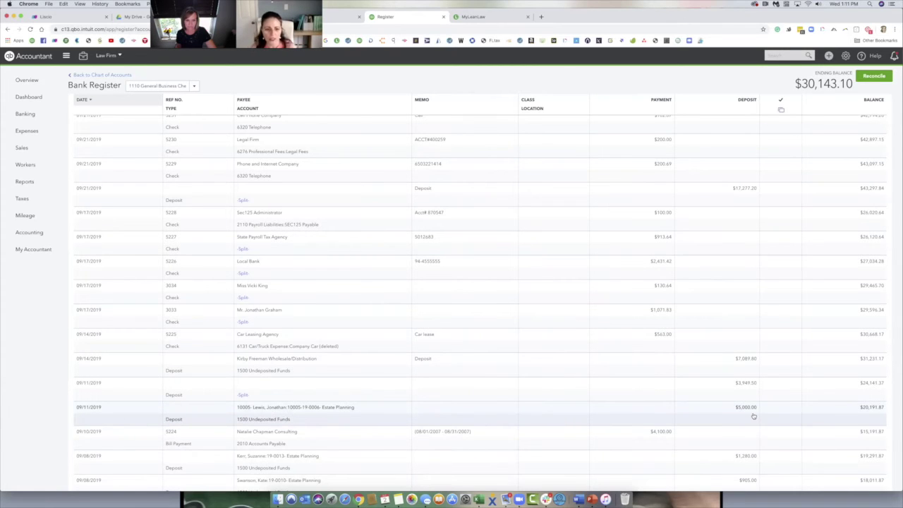
scroll(752, 413, "down", 1)
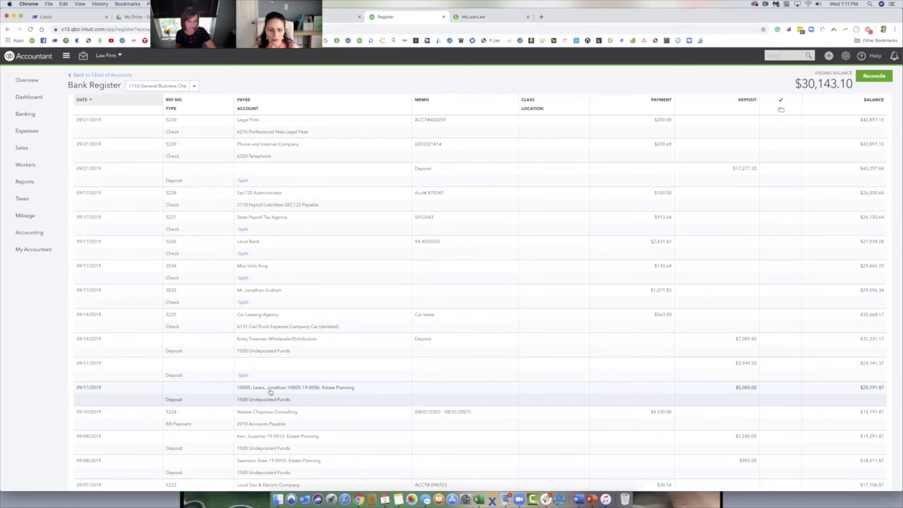
Open the 09/11/2019 client deposit of $5,000.00 for editing and review its selected payment and memo
left_click(385, 398)
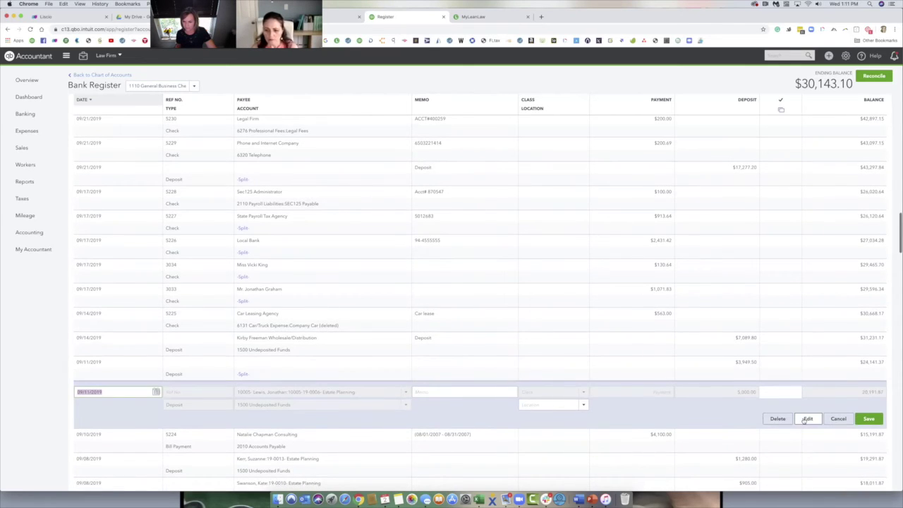
left_click(808, 420)
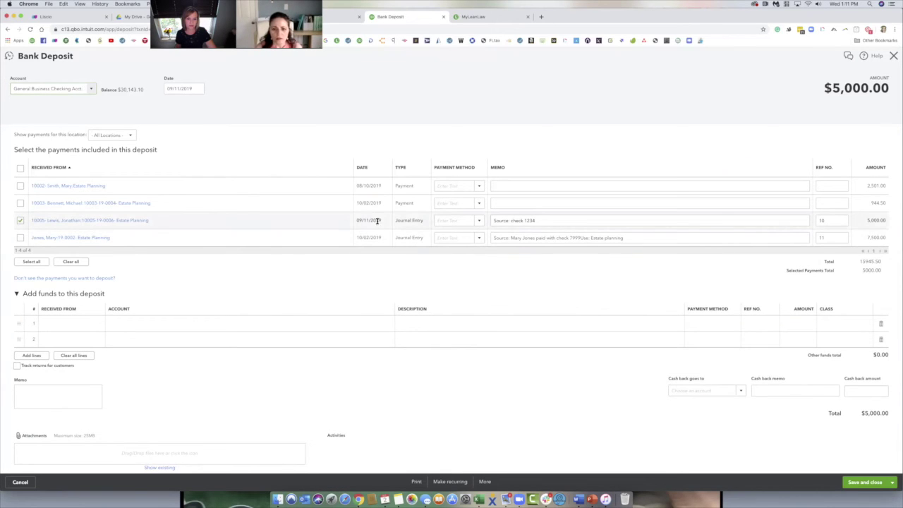
scroll(538, 221, "down", 1)
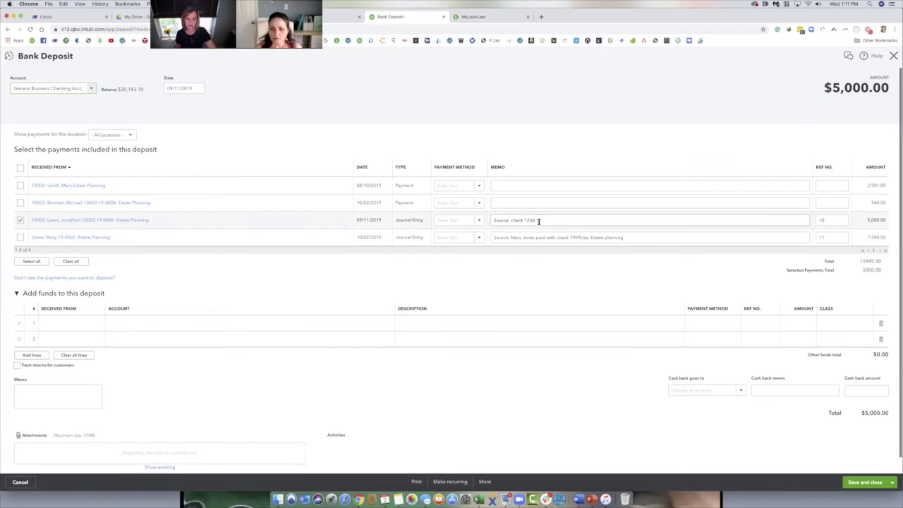
scroll(154, 219, "down", 1)
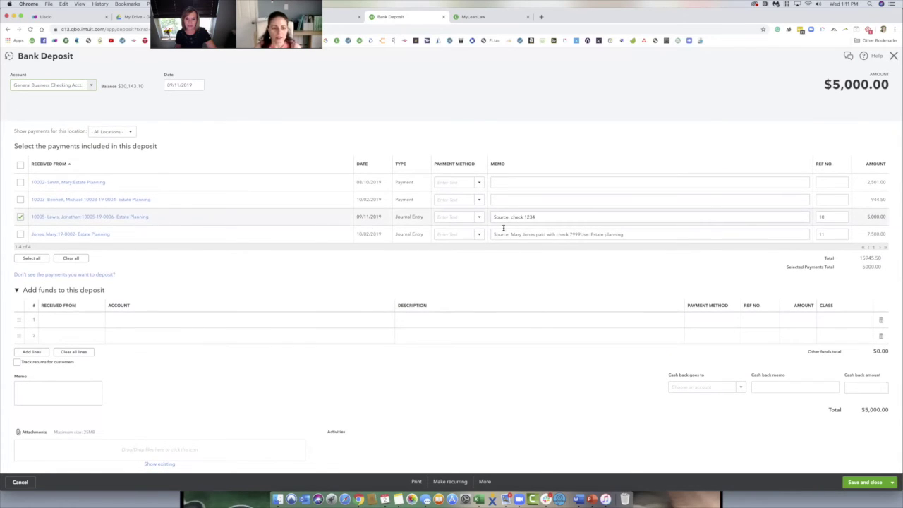
scroll(496, 221, "up", 1)
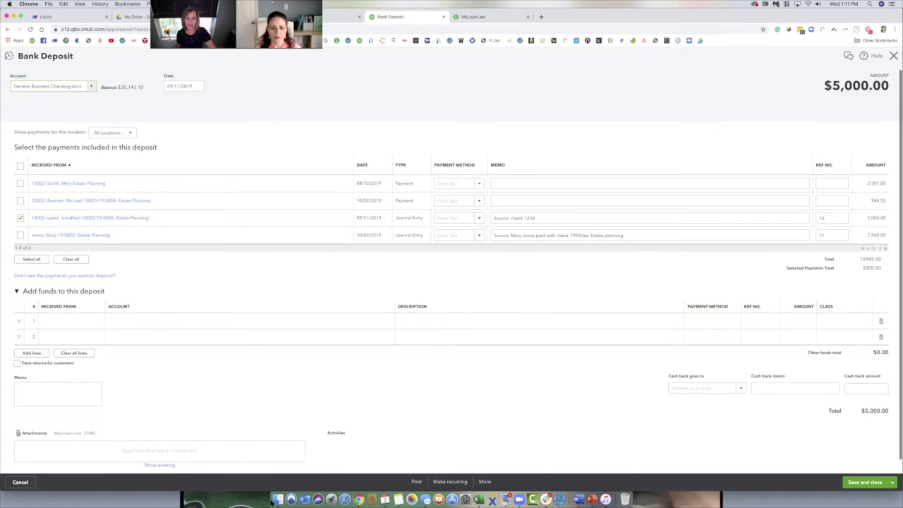
In LeanLaw, search the trust accounts for the deposit's client and load the trust transactions of the client's Estate Planning matter
left_click(479, 16)
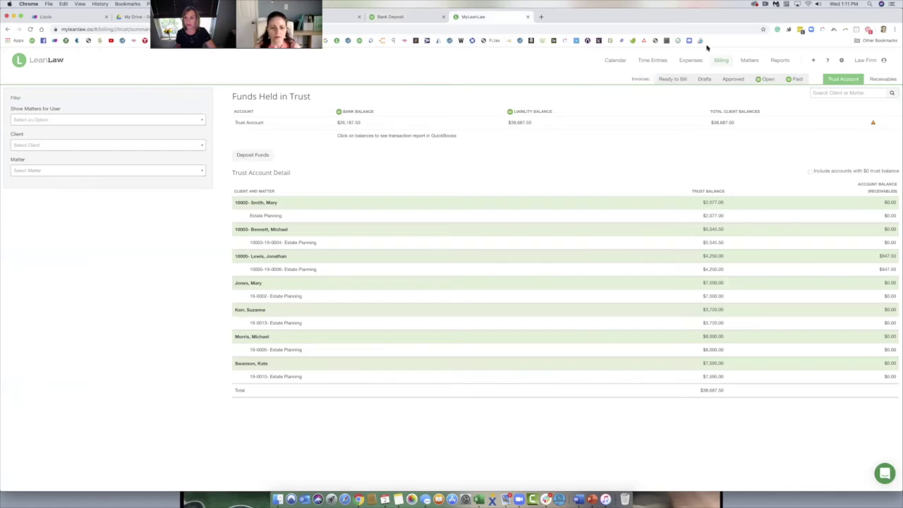
left_click(837, 92)
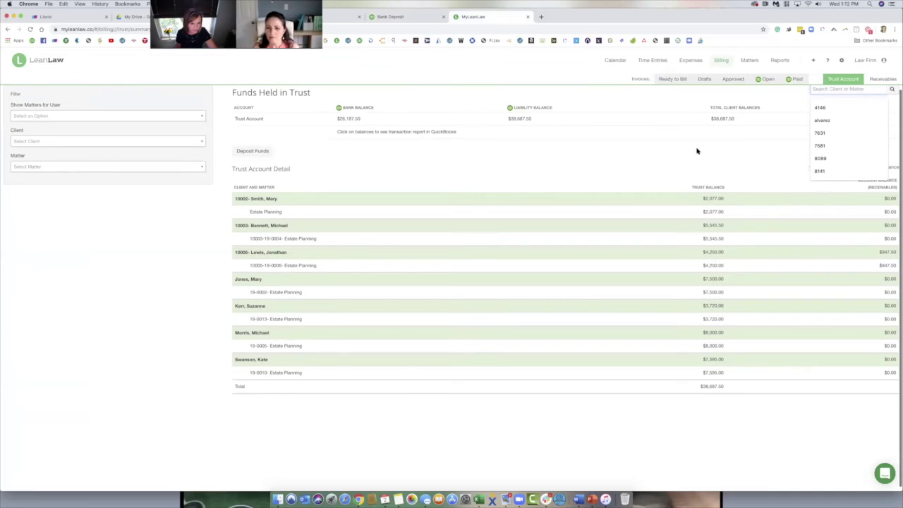
type("lew")
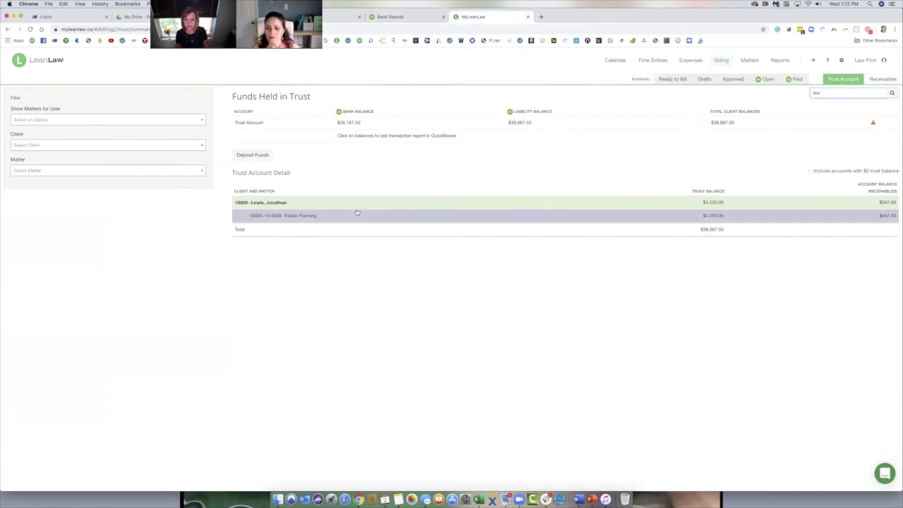
left_click(307, 216)
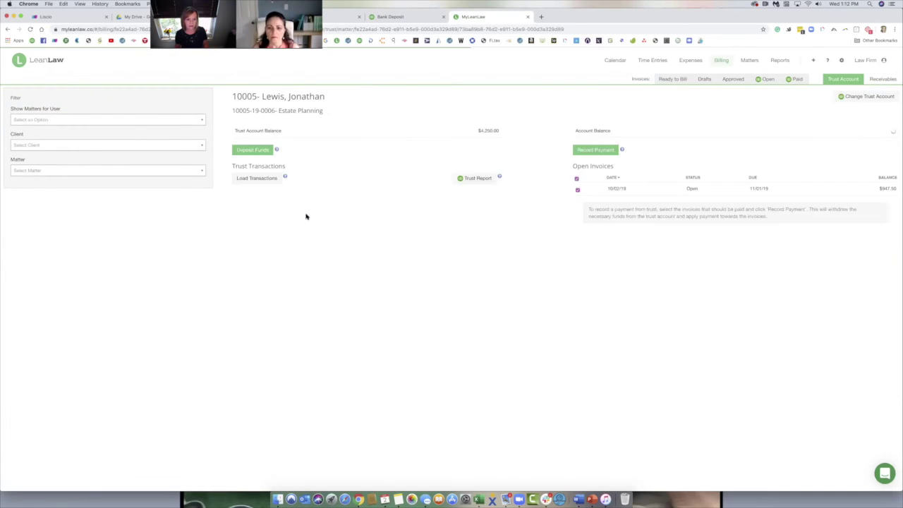
left_click(264, 176)
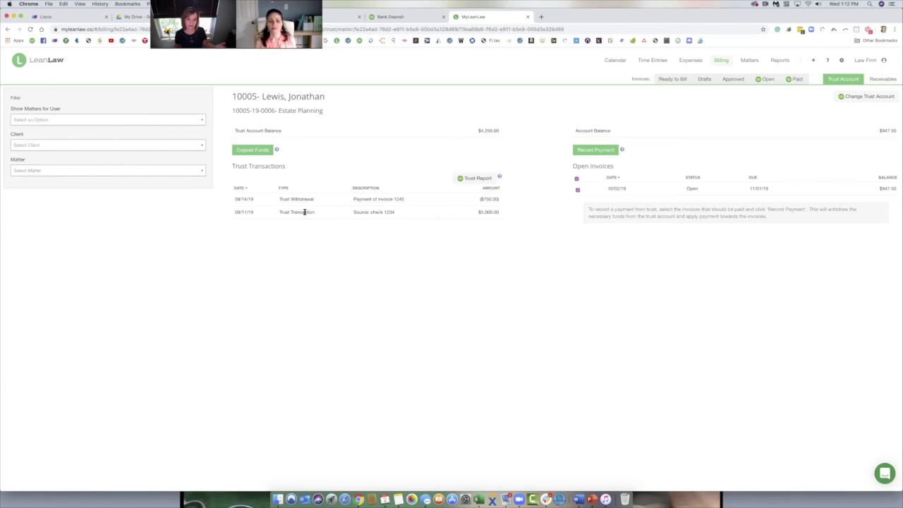
Return to the QuickBooks bank deposit, change its account to 1200 Trust Account and save it
left_click(410, 16)
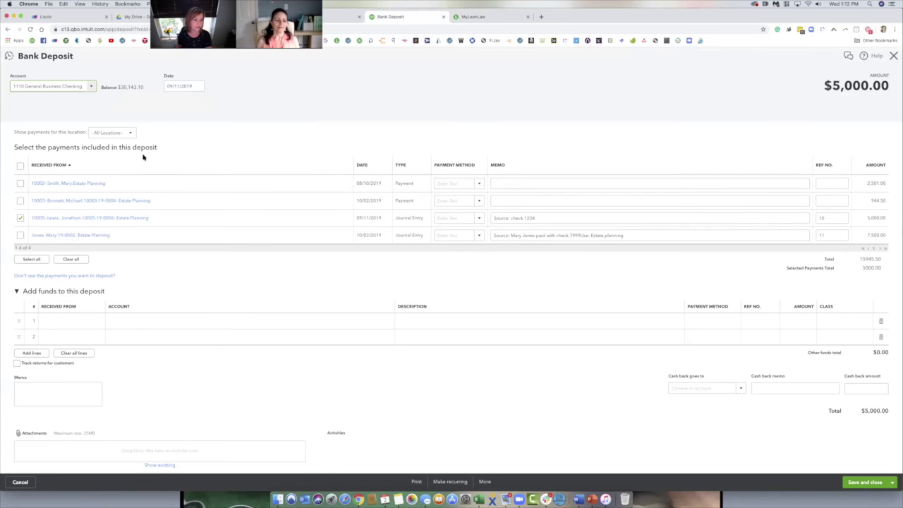
left_click(82, 87)
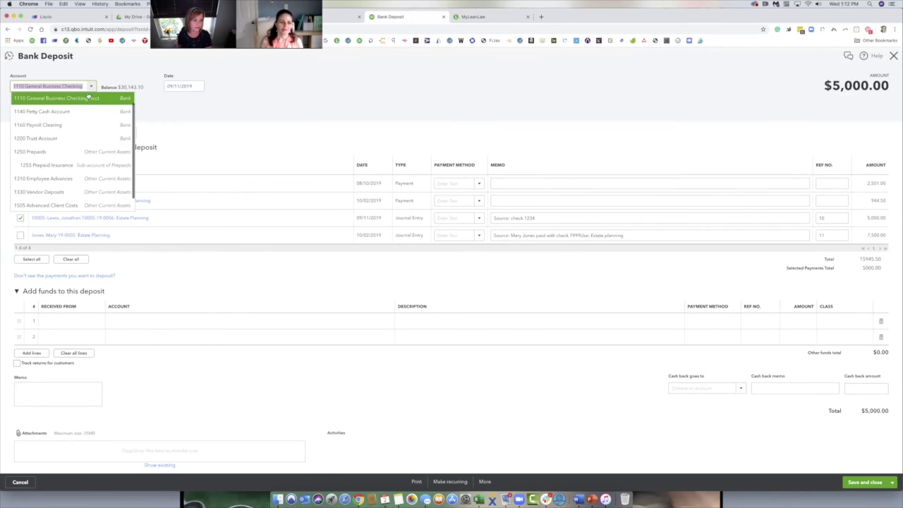
left_click(52, 139)
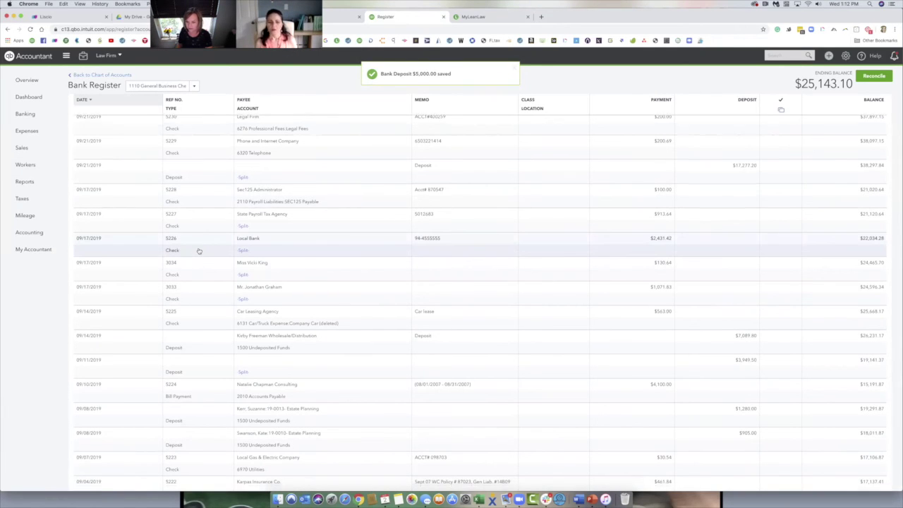
Examine the checking register's August and September 2019 entries for any other client trust deposit posted to the operating account
scroll(197, 252, "down", 3)
scroll(199, 251, "down", 8)
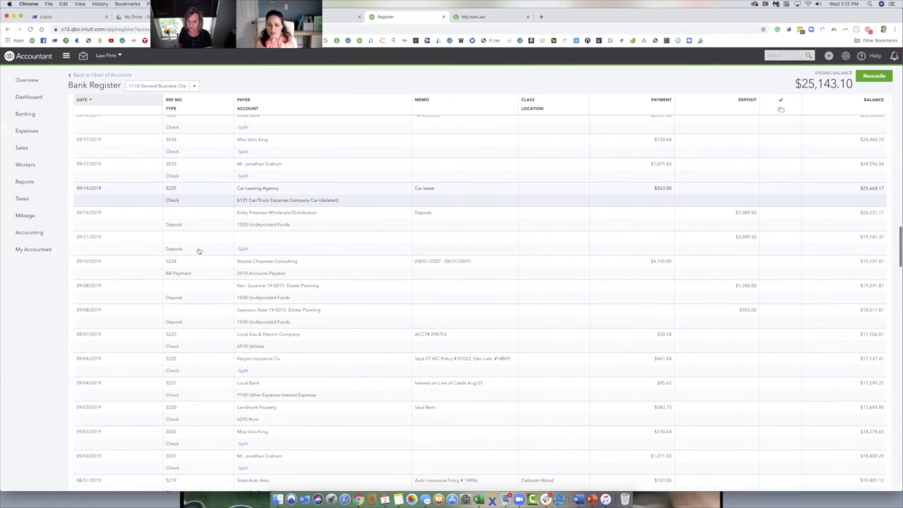
scroll(199, 252, "down", 12)
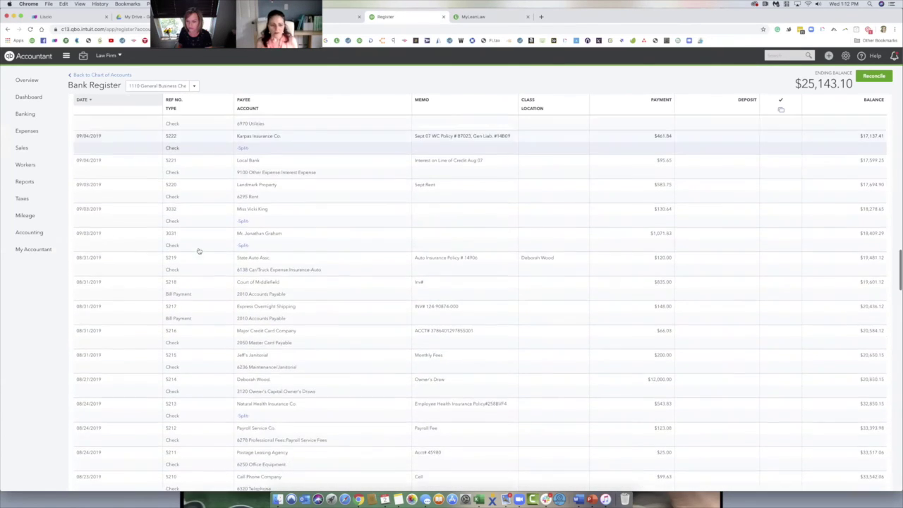
scroll(199, 251, "down", 10)
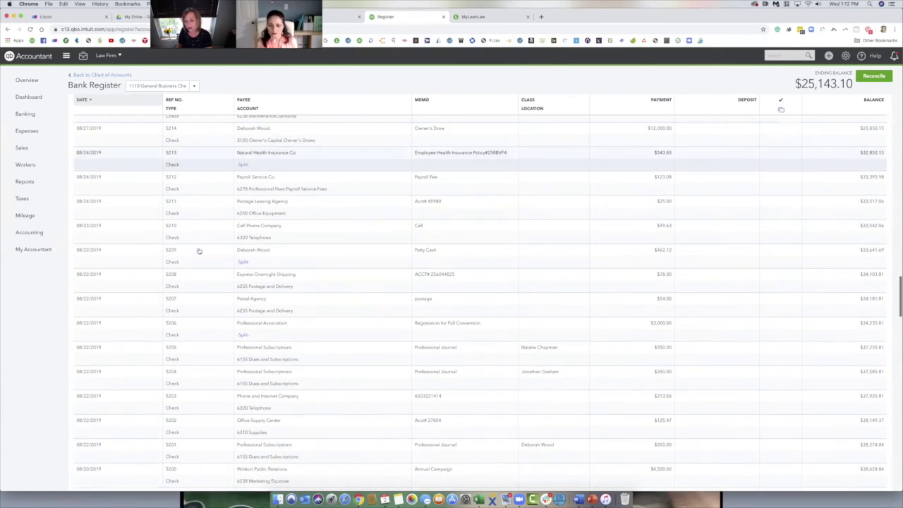
scroll(199, 251, "up", 14)
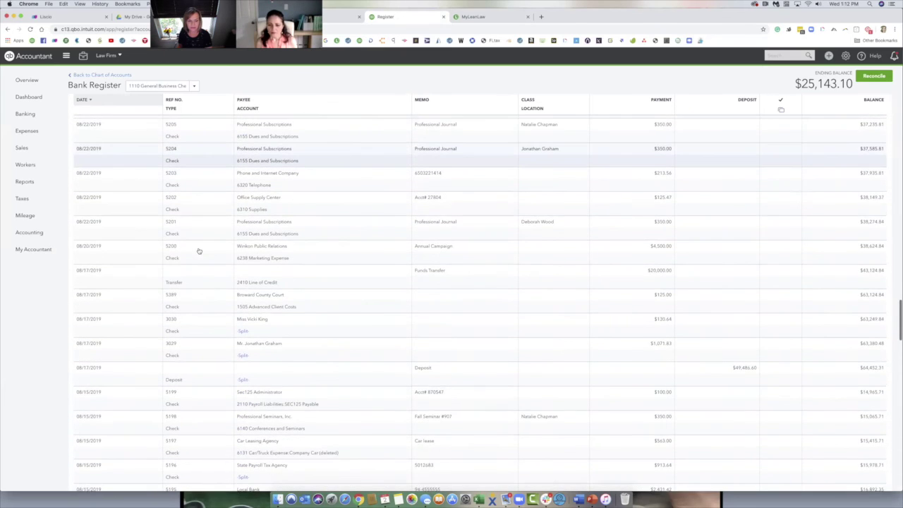
scroll(198, 251, "up", 20)
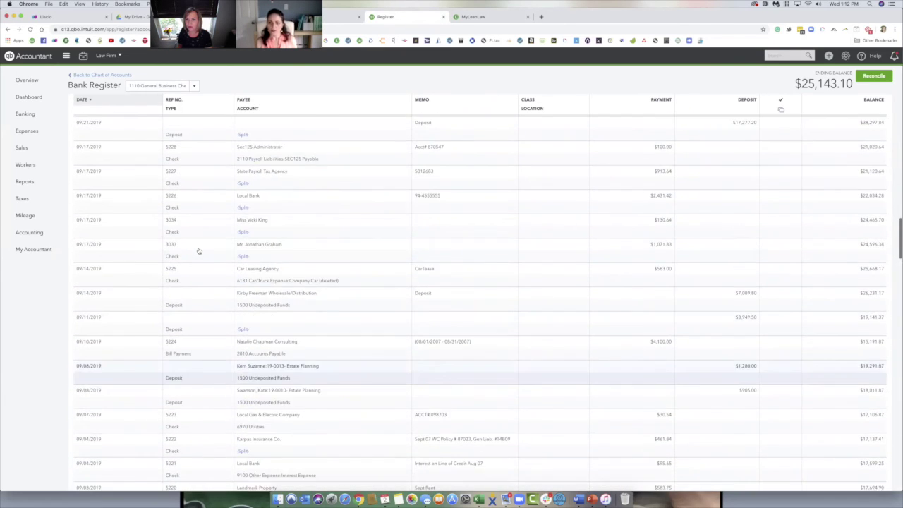
scroll(199, 252, "up", 2)
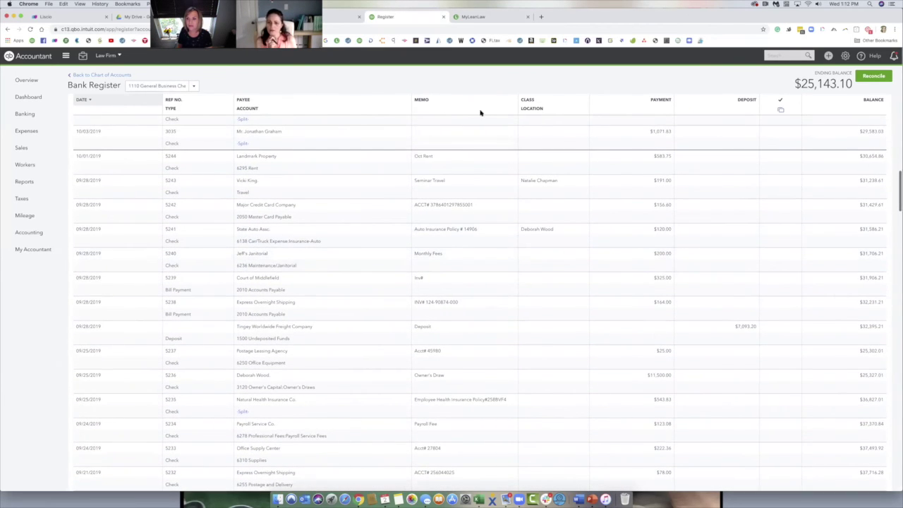
Create a bank deposit to 1200 Trust Account dated 10/02/2019 with the $7,500.00 Estate Planning journal entry, and save it
left_click(829, 55)
left_click(783, 103)
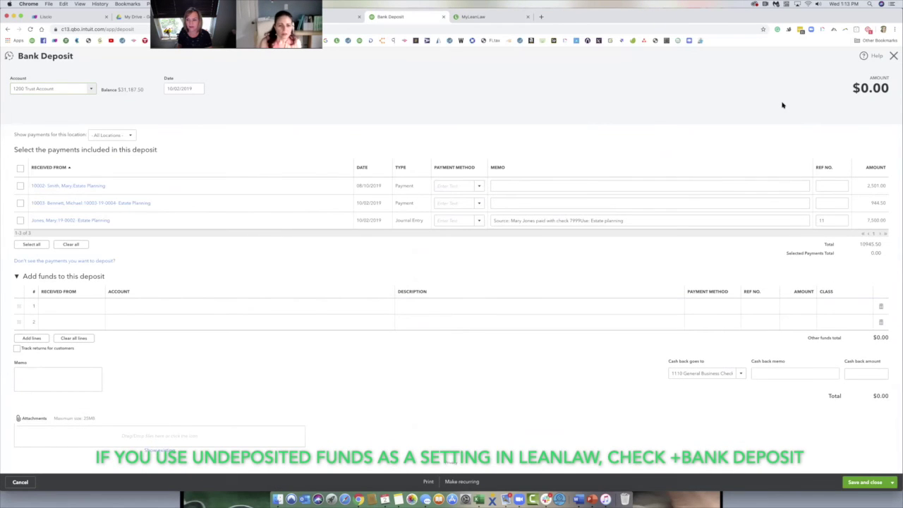
left_click(20, 220)
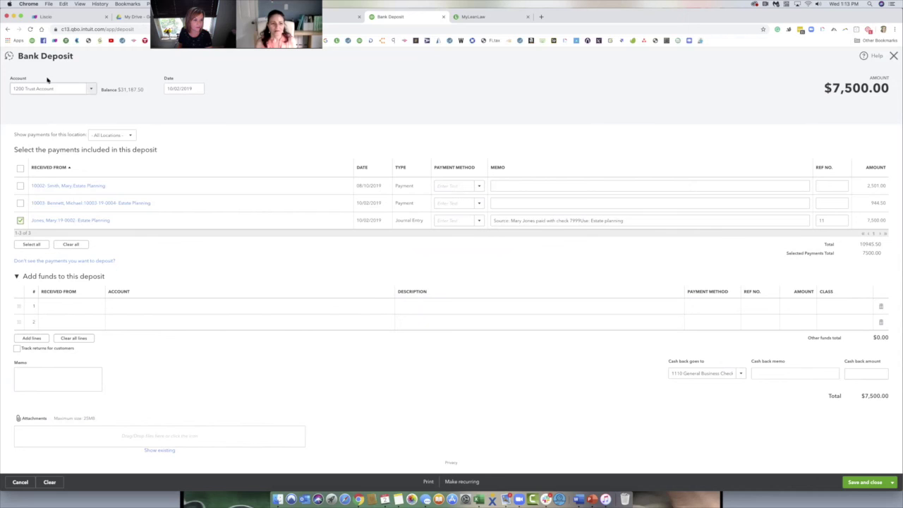
left_click(864, 484)
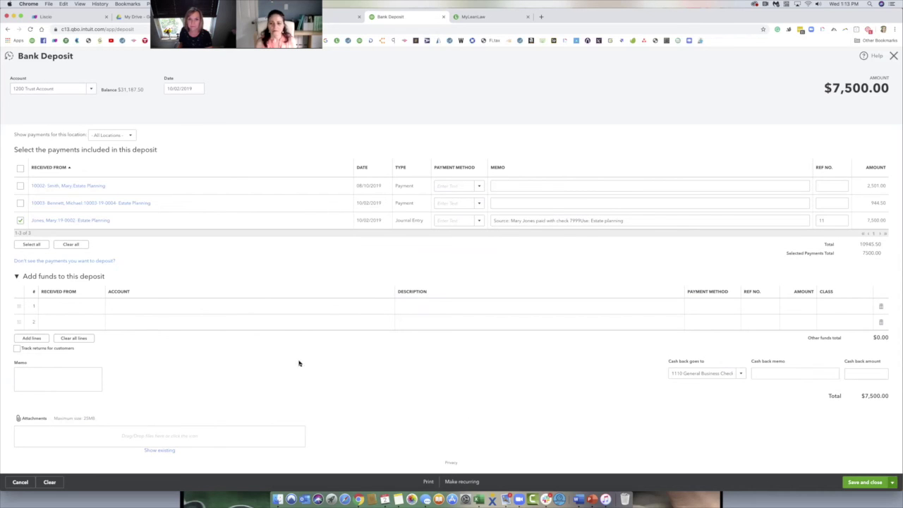
Switch to LeanLaw, refresh its data and open the Funds Held in Trust summary to compare the bank, liability and client balances
left_click(466, 17)
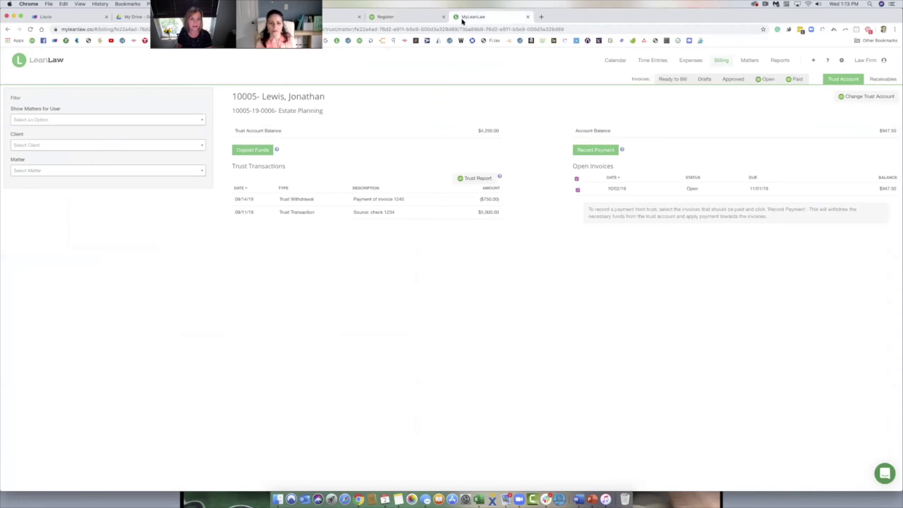
key("super+r")
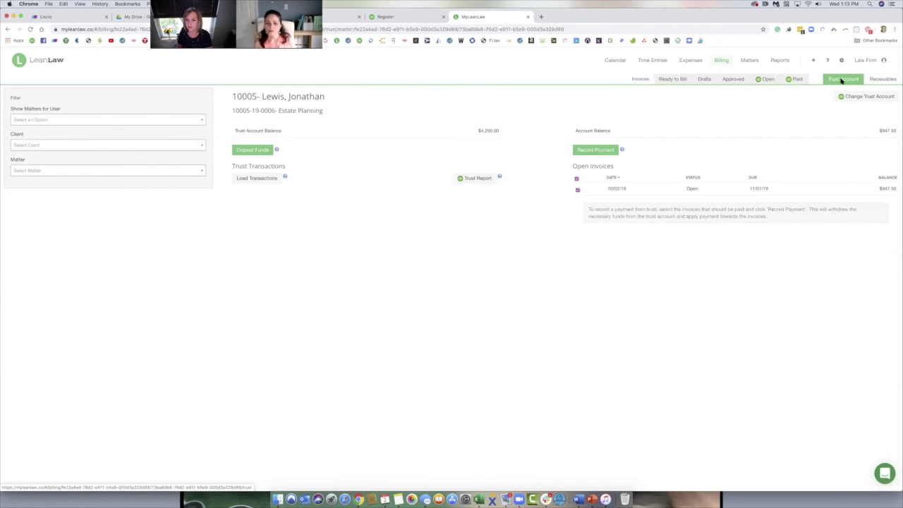
left_click(841, 80)
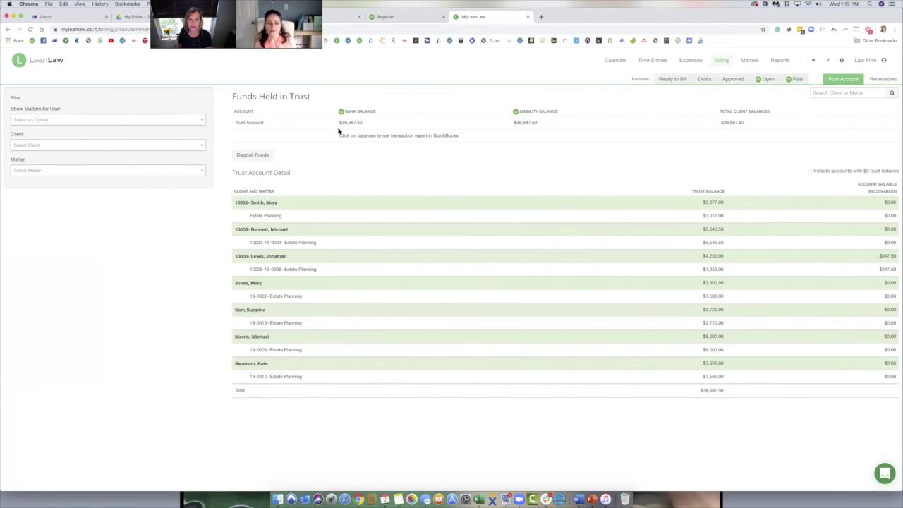